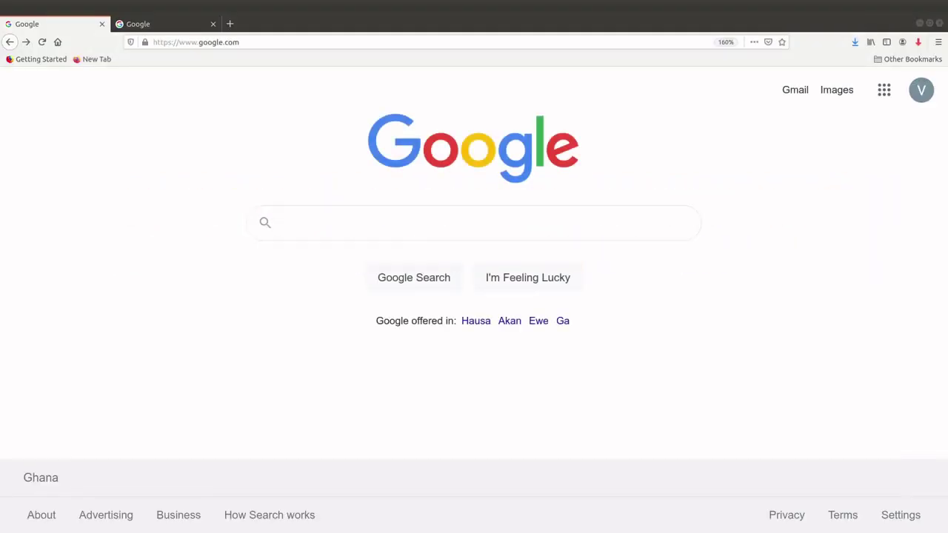
- Search Google for NCBI and open the National Center for Biotechnology Information website
click(304, 225)
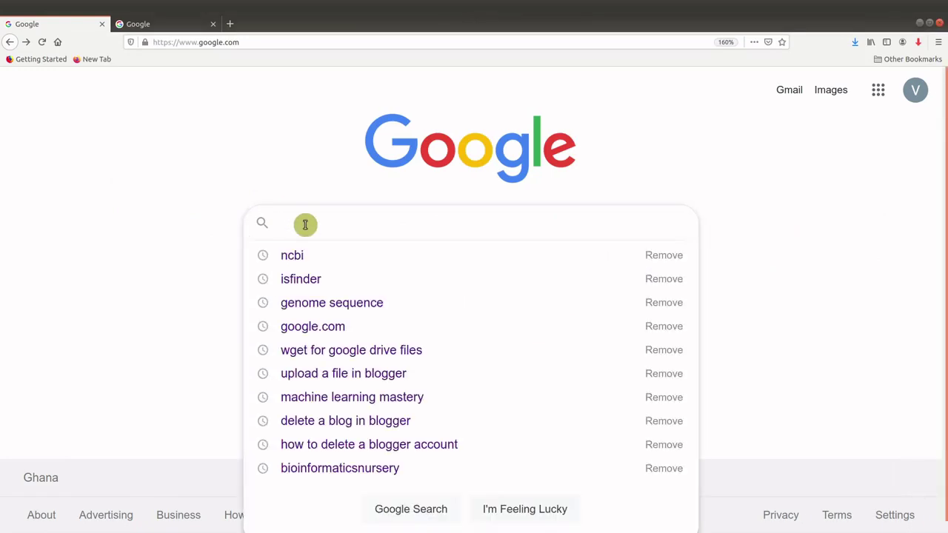
text(N)
text(CIB)
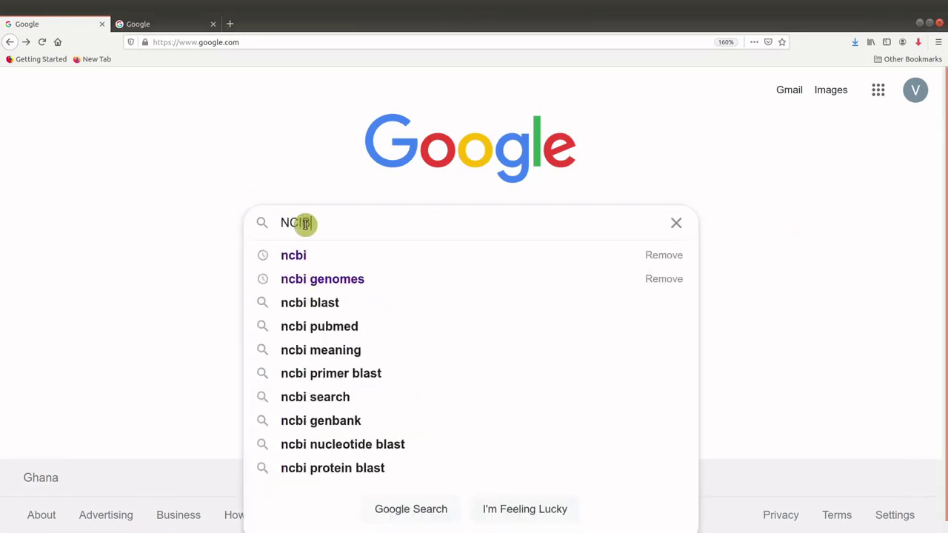
key(Return)
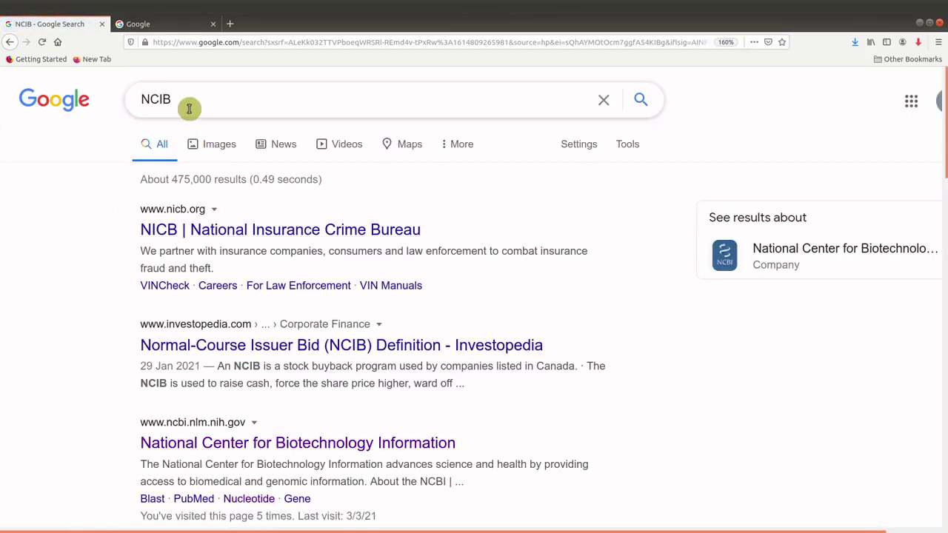
click(189, 108)
key(BackSpace)
key(BackSpace)
text(BI)
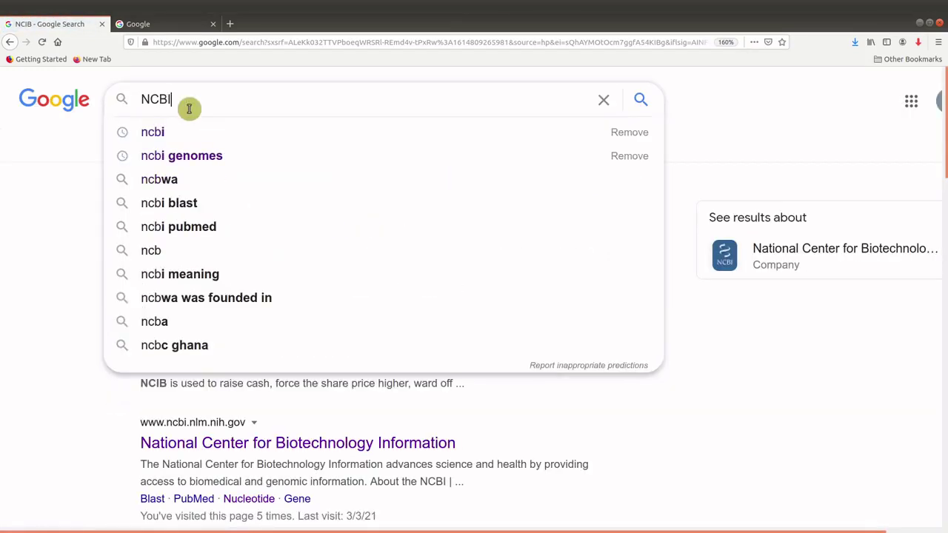
key(Return)
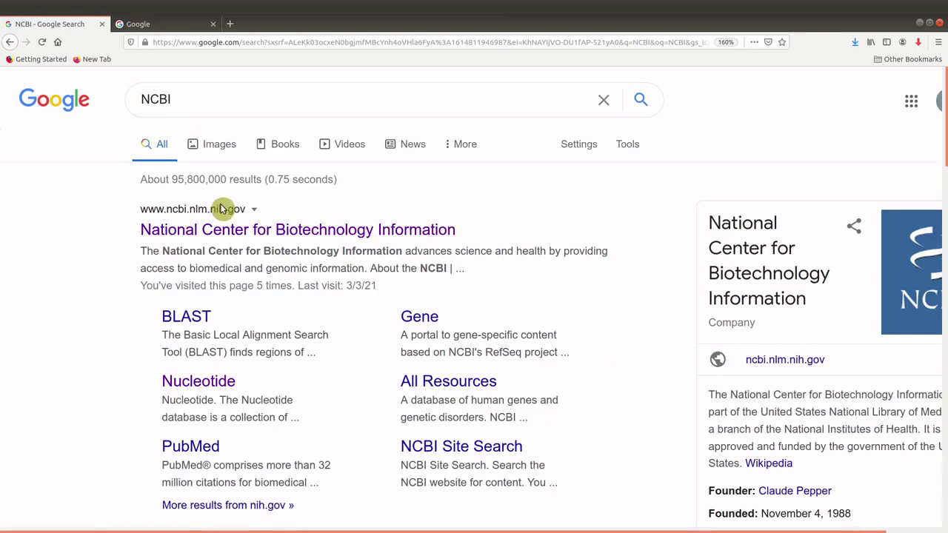
click(223, 234)
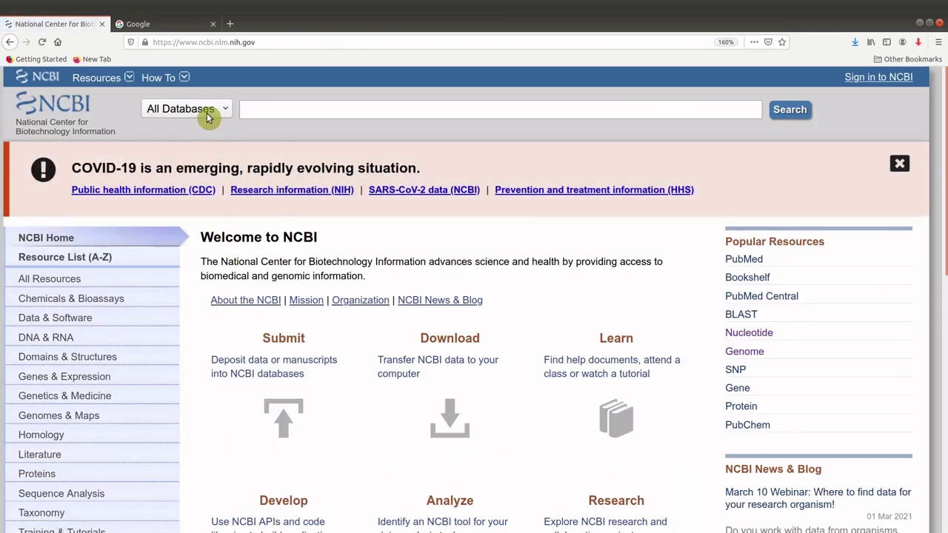
- Search the Nucleotide database for AGY99 and open the "Mycobacterium ulcerans Agy99, complete sequence" record
click(209, 117)
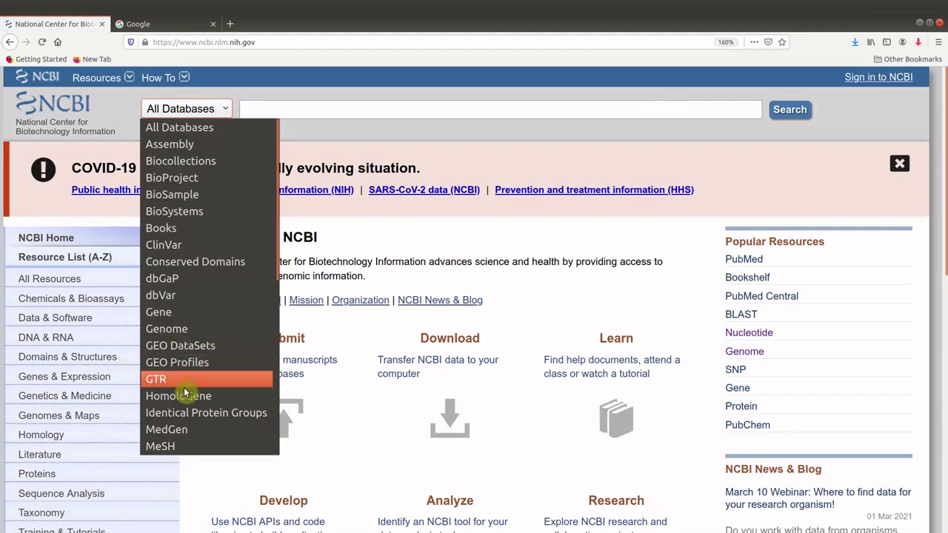
scroll(209, 357, down, 4)
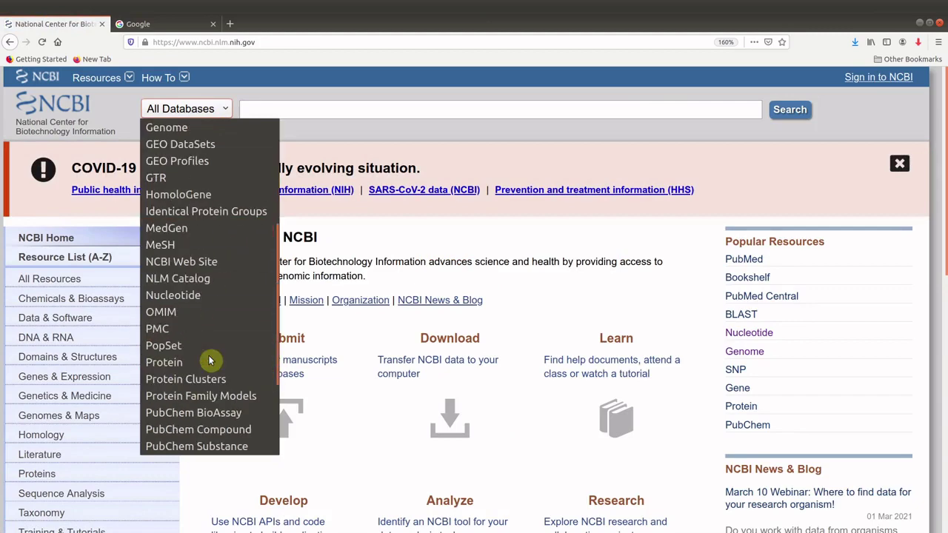
click(188, 294)
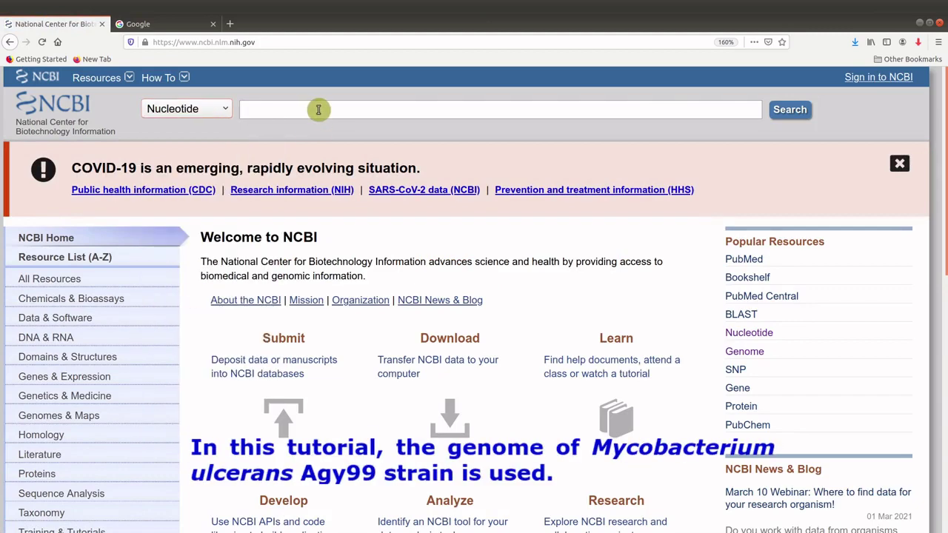
text(AGY99)
key(Return)
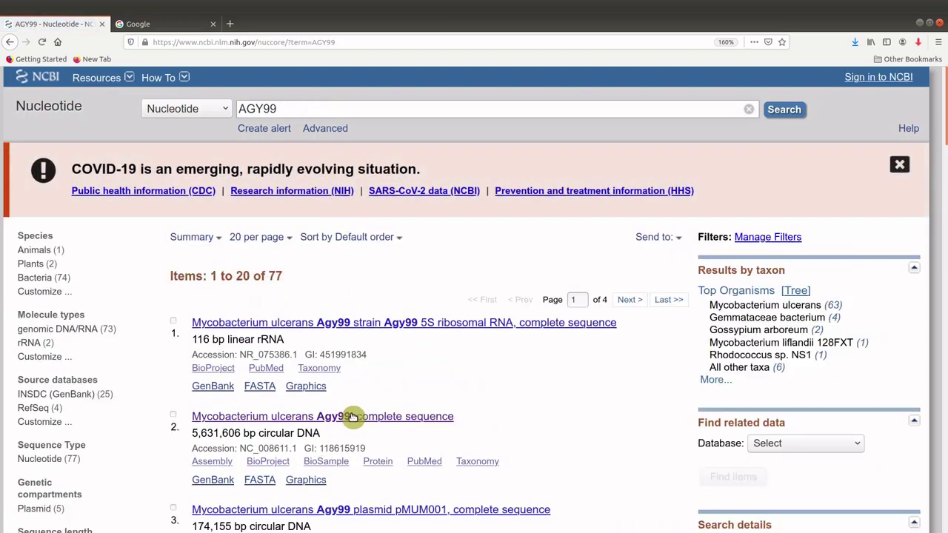
click(353, 418)
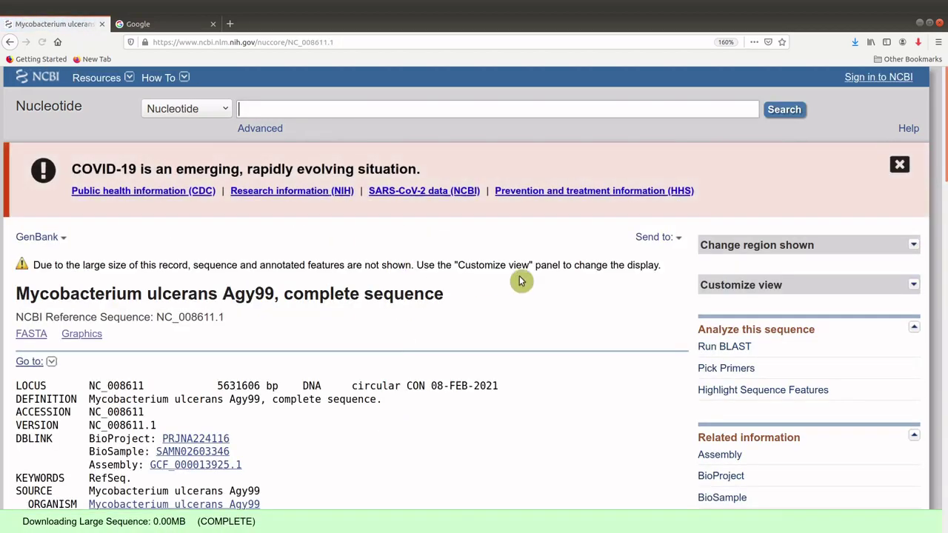
- Send the complete record to a file in FASTA format
click(678, 238)
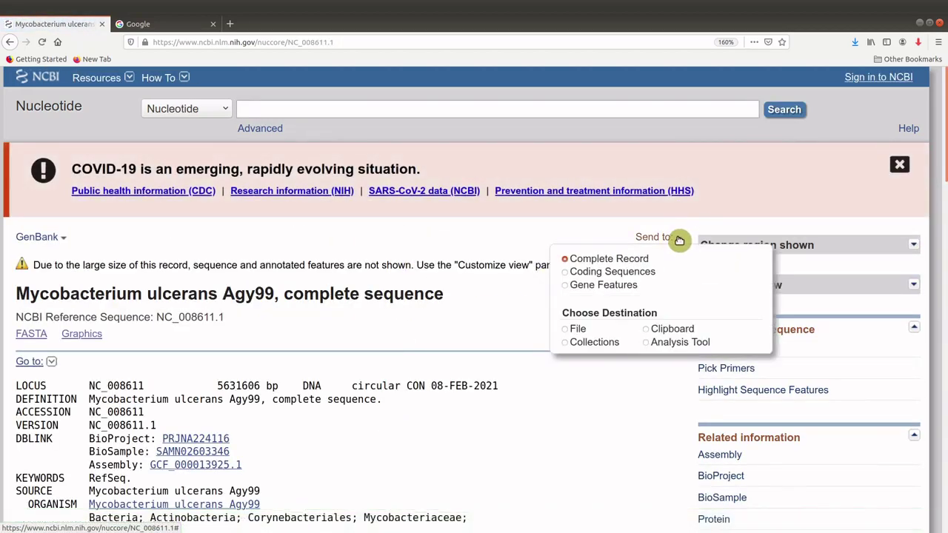
click(567, 330)
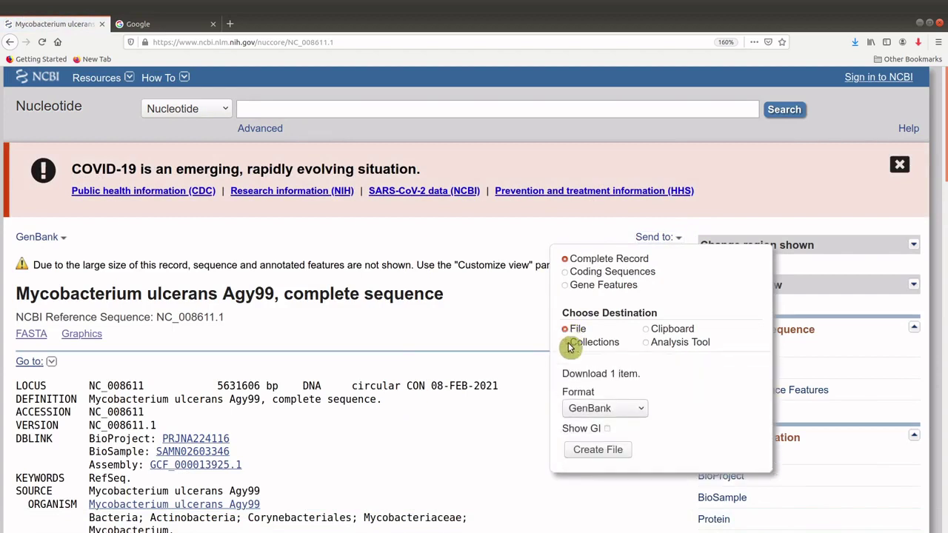
click(576, 409)
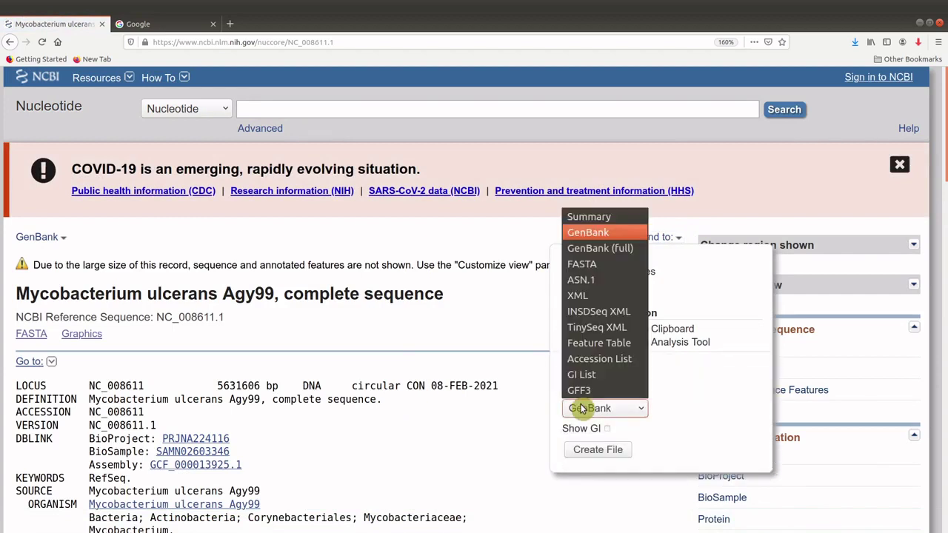
click(603, 264)
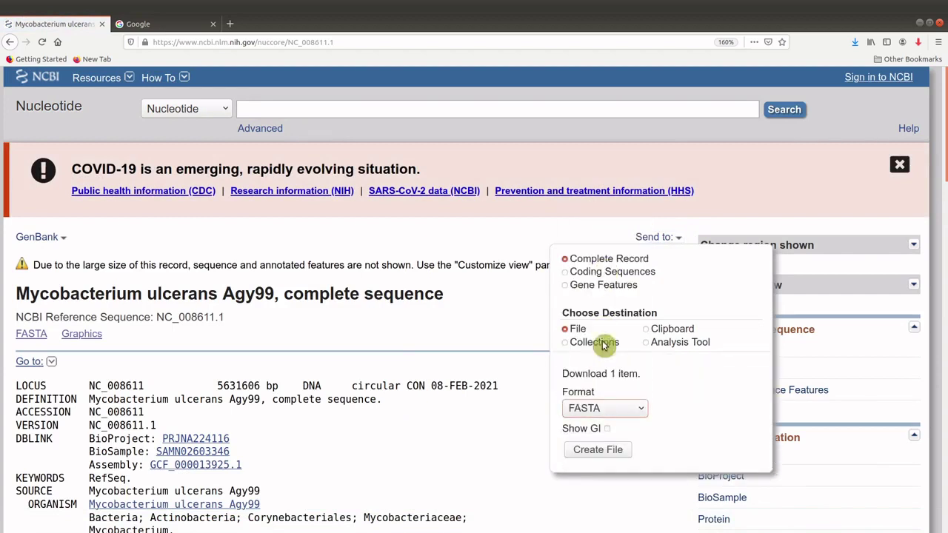
click(605, 452)
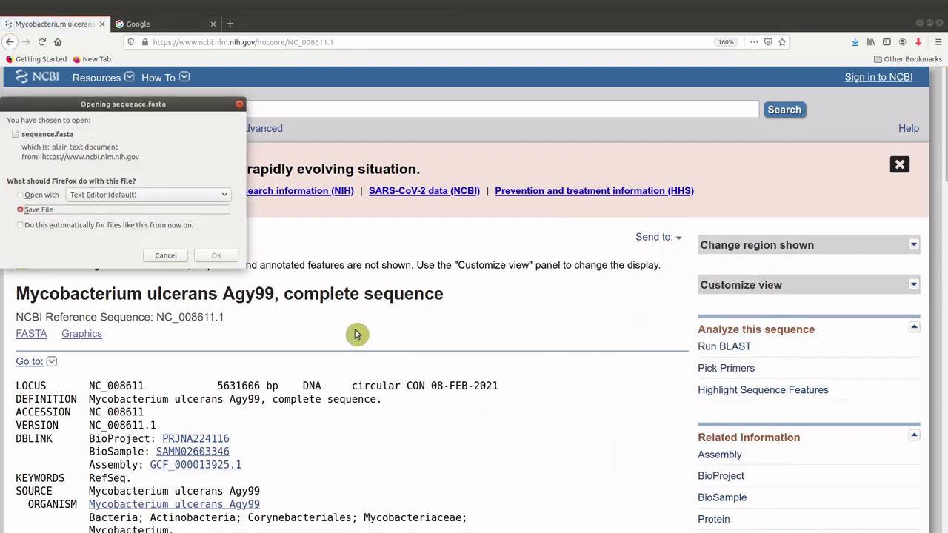
- Save the downloaded sequence on the Desktop as AGY99.fasta, replacing the existing file of that name
click(217, 256)
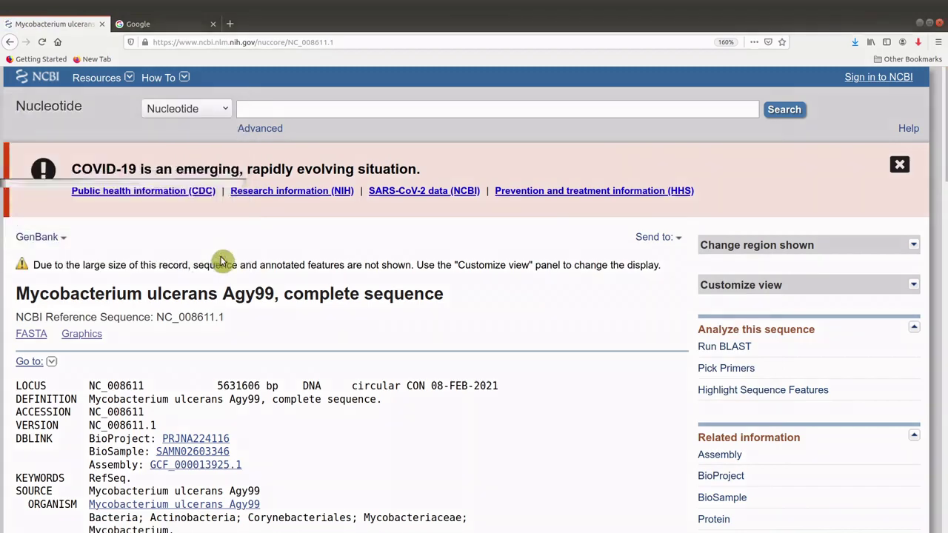
text(AGYY9)
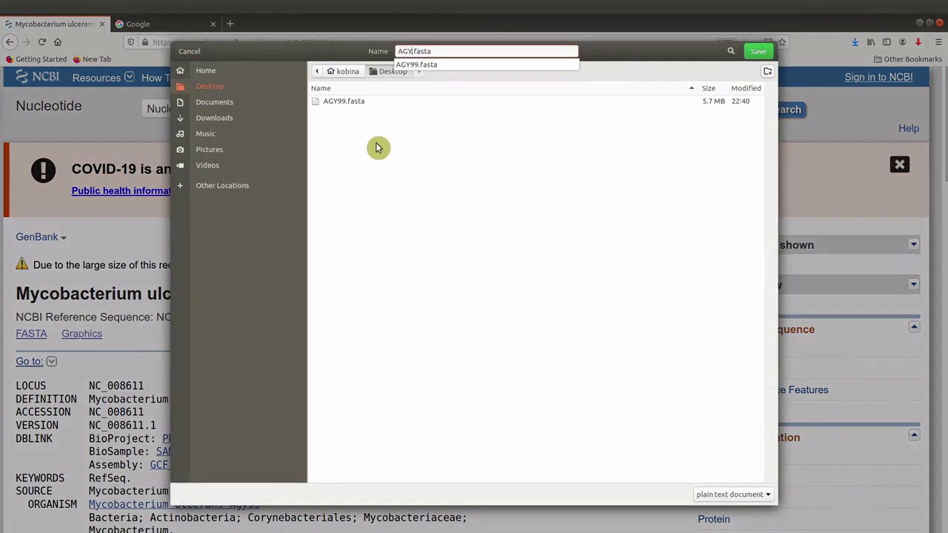
key(BackSpace)
key(BackSpace)
text(99)
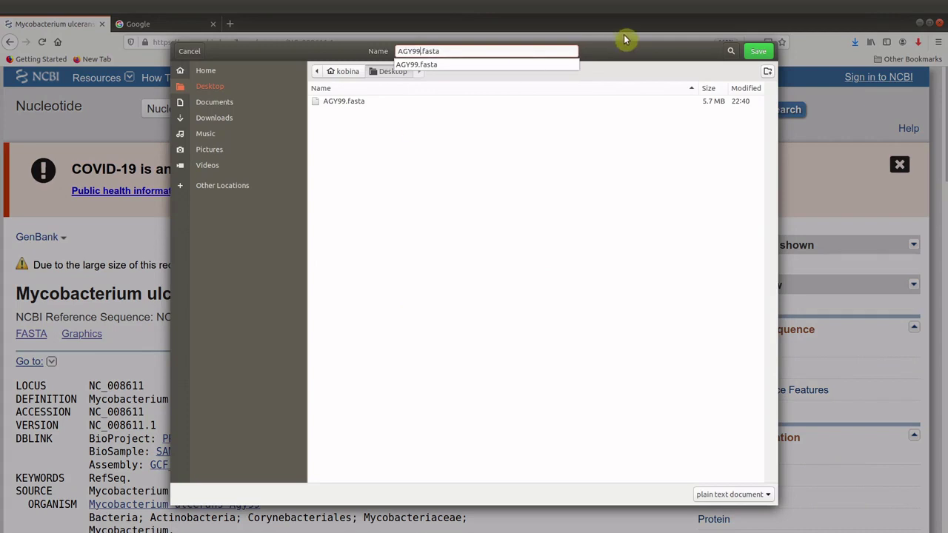
click(763, 52)
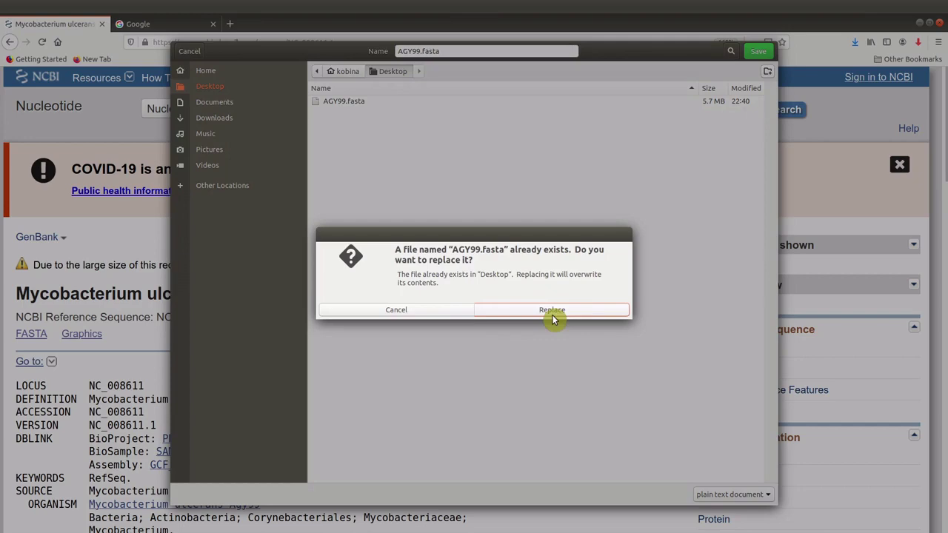
click(573, 309)
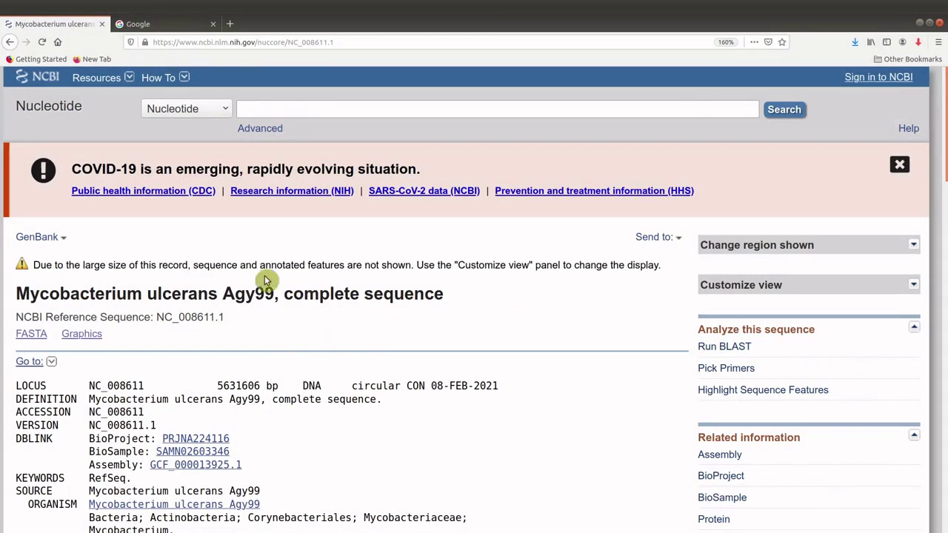
- In the other Google page, search for ISFINDER and open the ISfinder website from the results
click(179, 25)
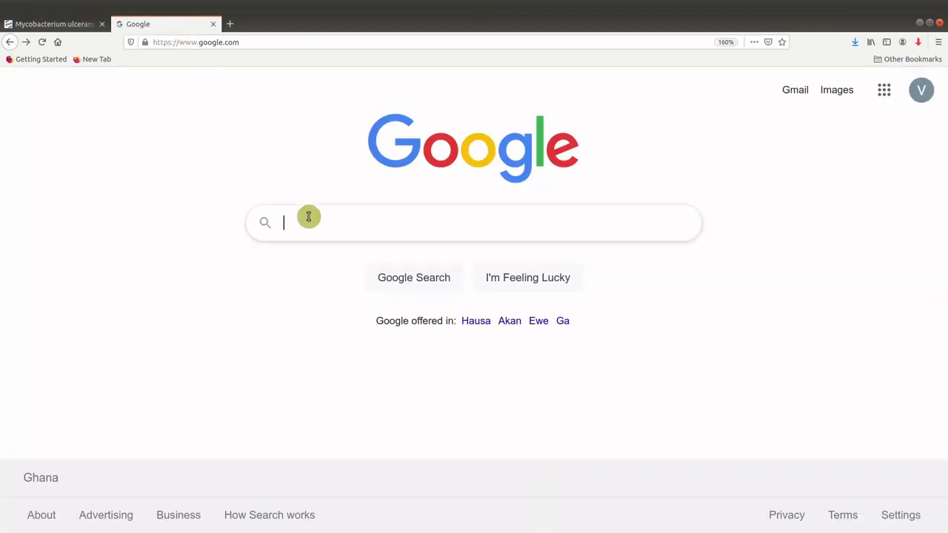
text(ISFINDER)
key(Return)
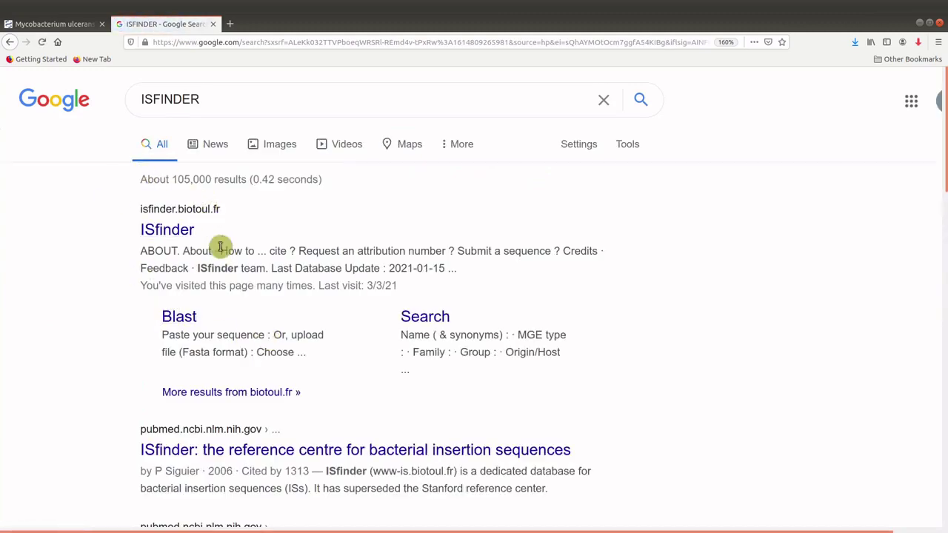
click(165, 232)
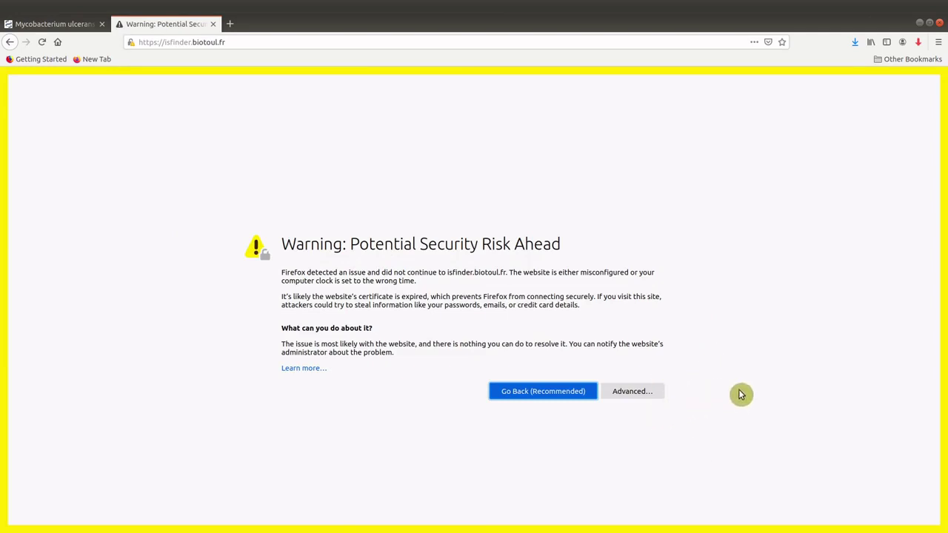
- Accept the expired-certificate risk and continue to isfinder.biotoul.fr
click(637, 392)
scroll(728, 393, down, 1)
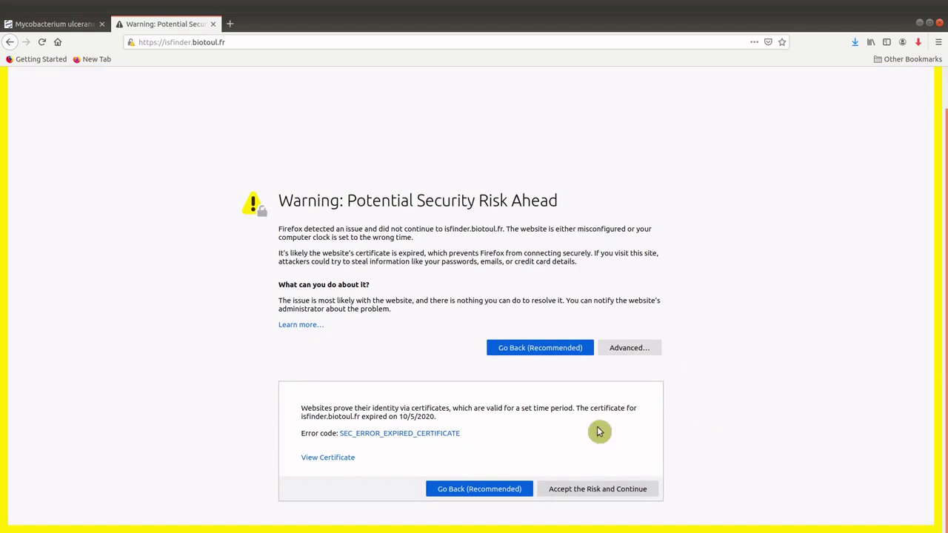
click(590, 490)
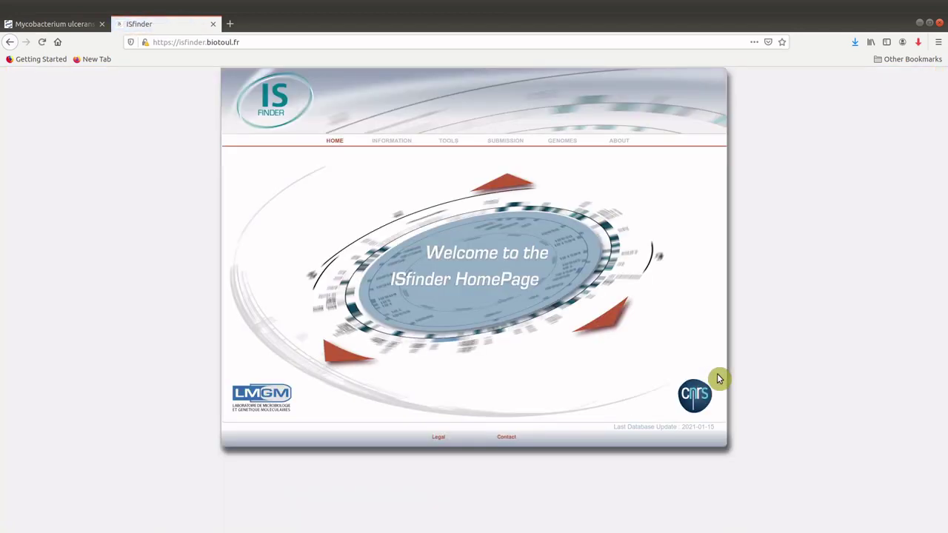
- Open ISfinder's Blast tool
key(ctrl+plus)
key(ctrl+plus)
key(ctrl+plus)
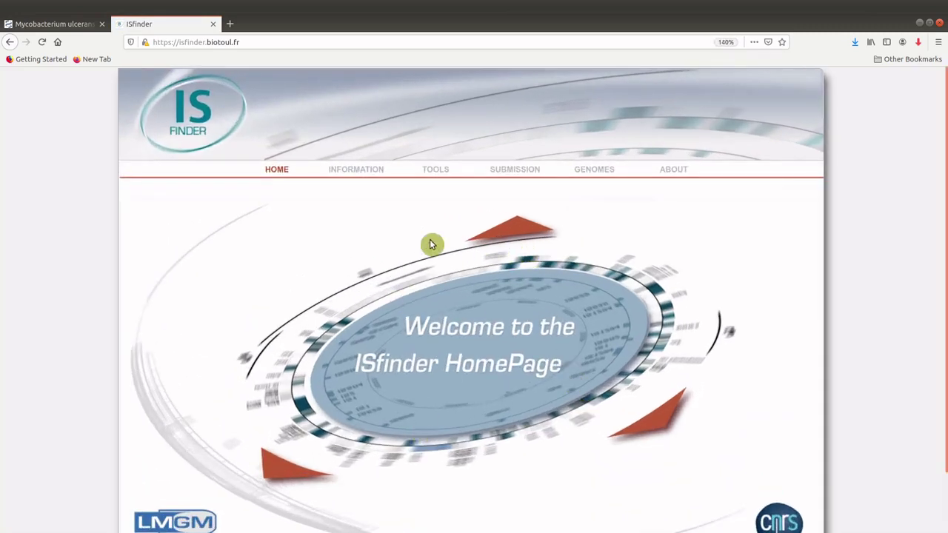
mouse_move(443, 170)
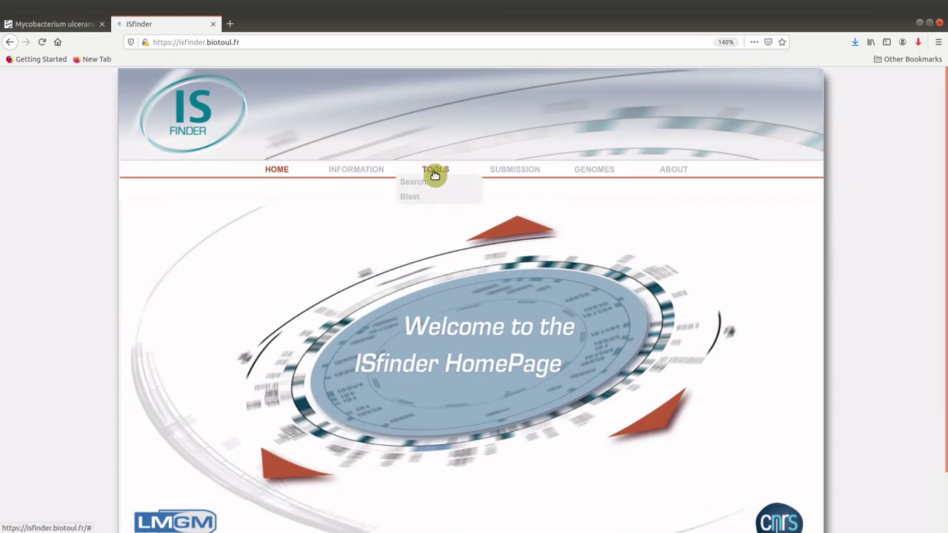
click(412, 197)
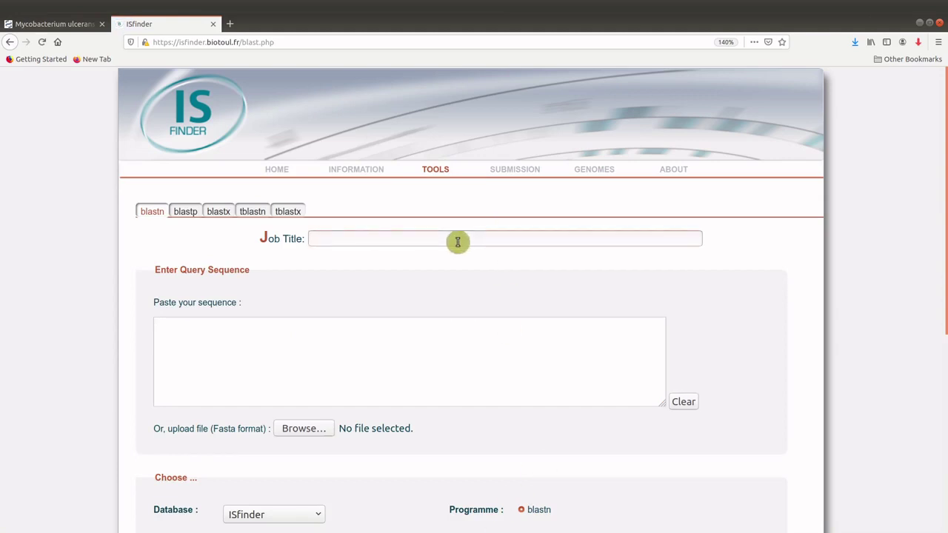
- Enter "AGY99 INSERTION SEQUENCES" as the job title of the blastn search
click(458, 242)
text(M)
key(BackSpace)
text(ENTER)
key(BackSpace)
key(BackSpace)
key(BackSpace)
key(BackSpace)
key(BackSpace)
text(A)
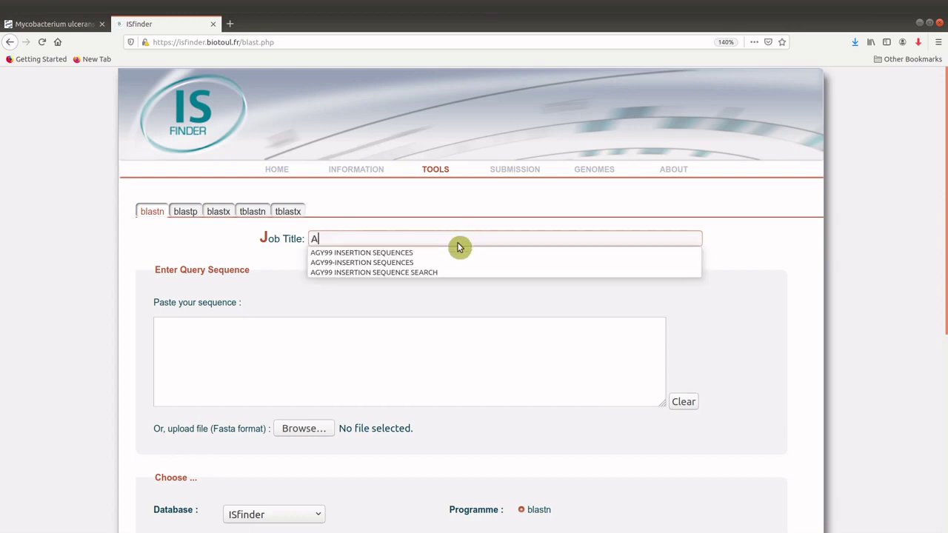
text(GY99 INSE)
key(BackSpace)
key(BackSpace)
key(BackSpace)
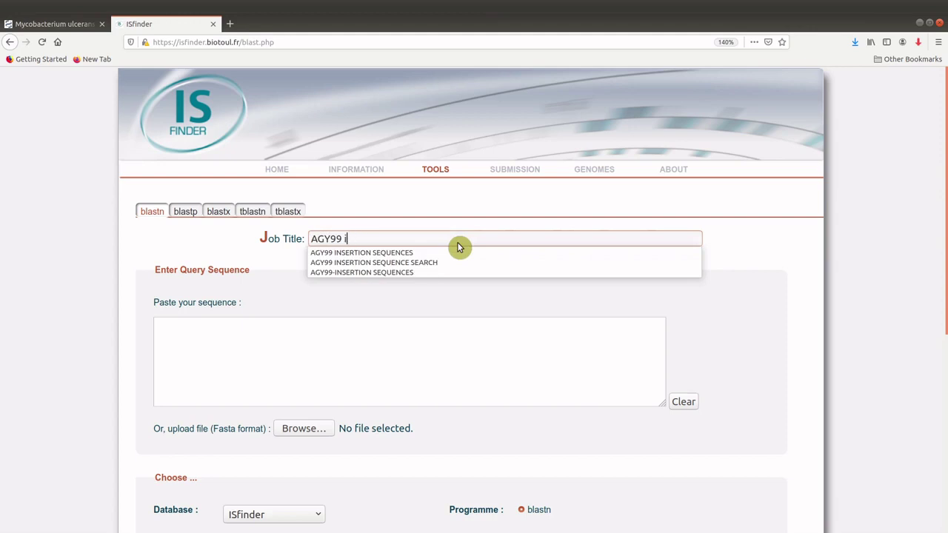
text(NSERTION SEQUENCES)
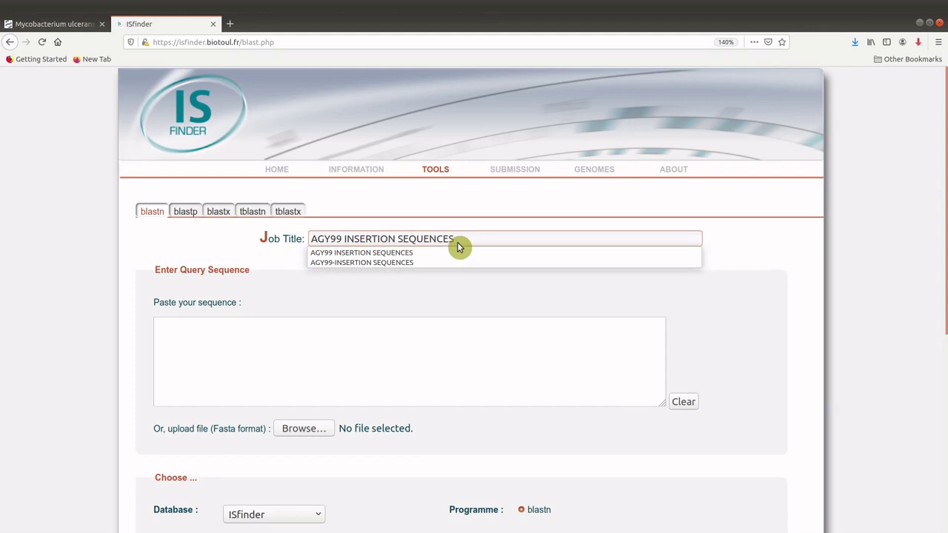
- Choose AGY99.fasta from the Desktop as the query sequence file to upload
click(386, 343)
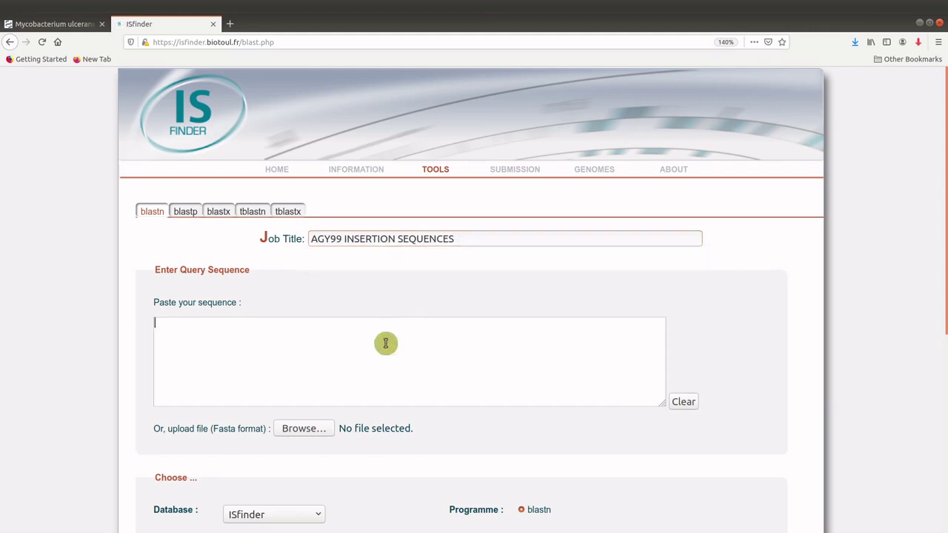
click(317, 433)
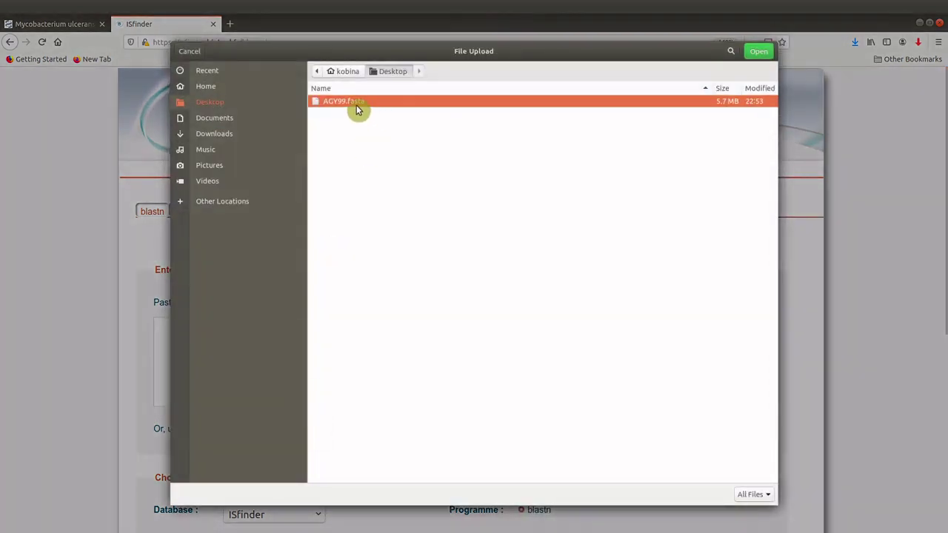
click(751, 55)
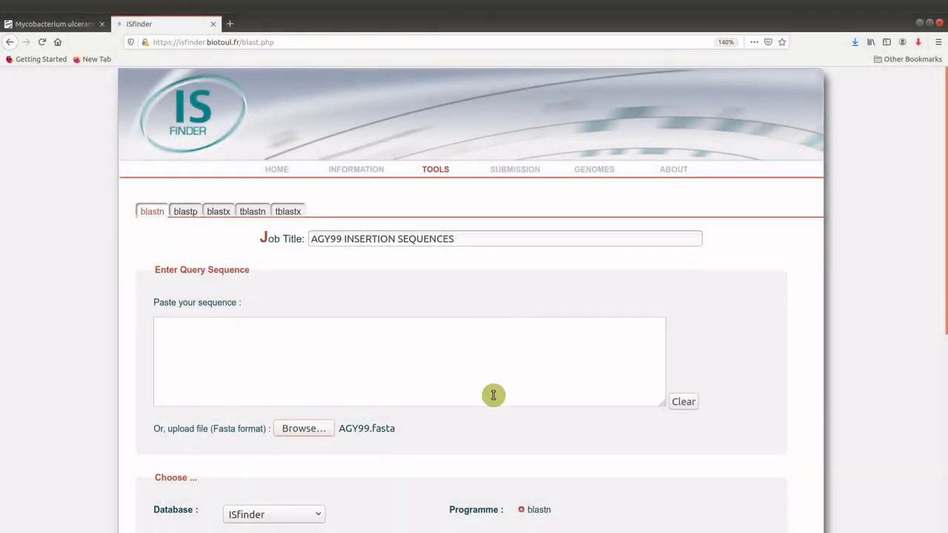
- Run the blastn search of AGY99.fasta against the ISfinder database with the default algorithm parameters
scroll(501, 430, down, 5)
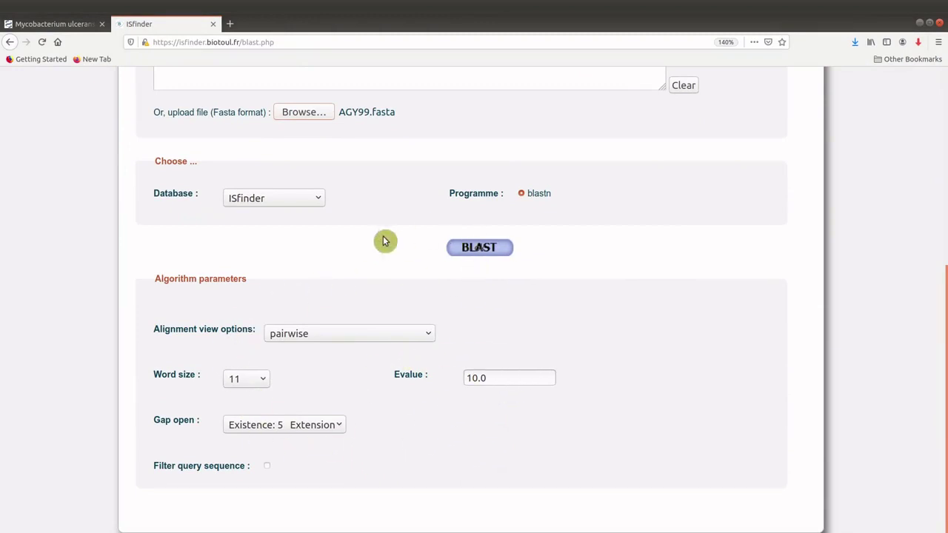
scroll(384, 239, up, 3)
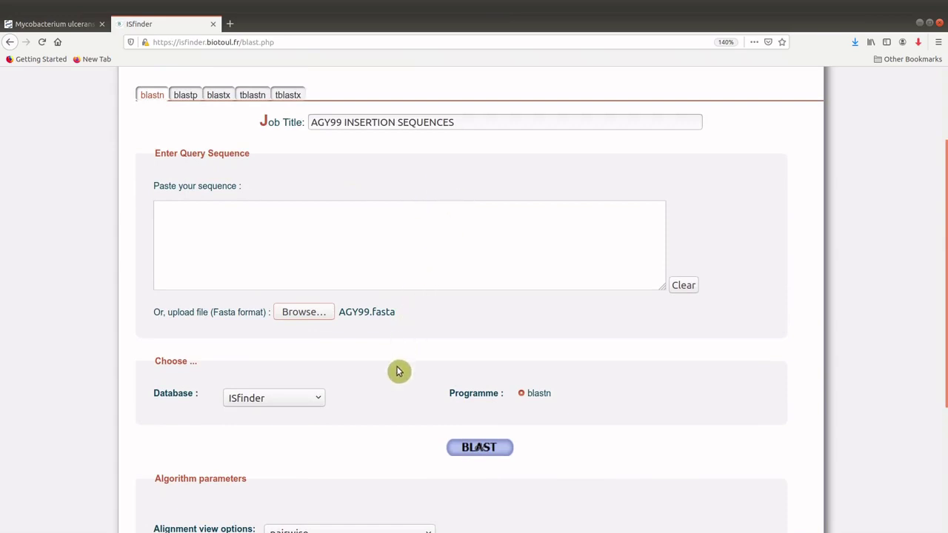
click(491, 452)
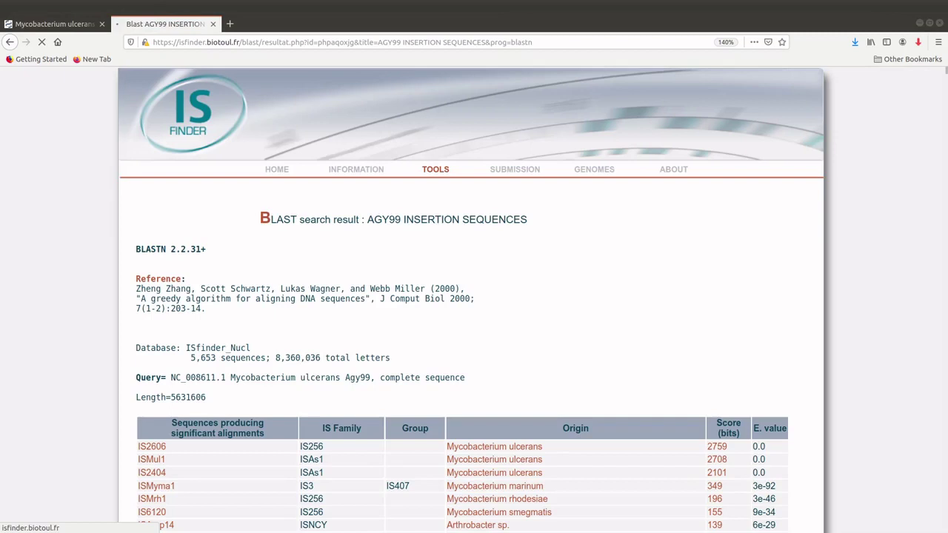
- Examine the BLAST result table for the insertion sequences matching the Agy99 genome, with their families, origins, scores and E-values
scroll(461, 220, down, 3)
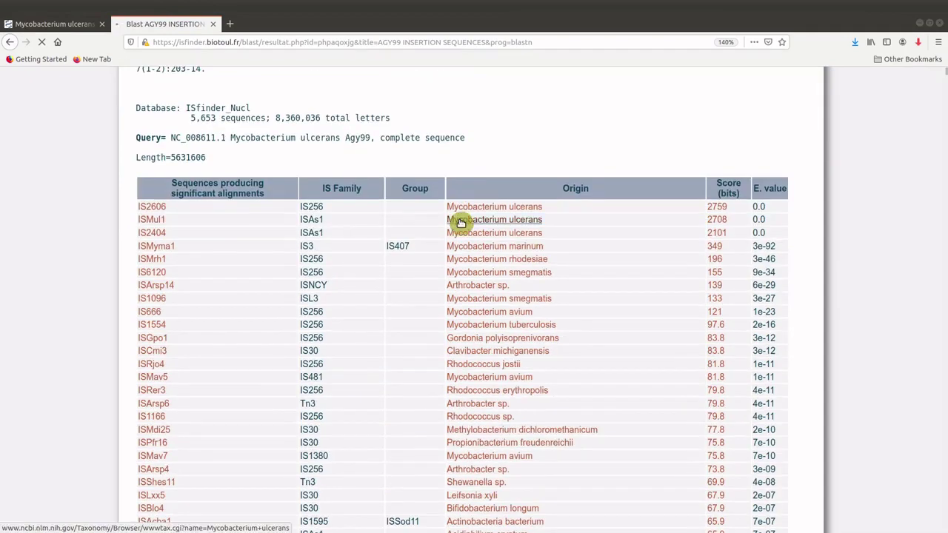
scroll(461, 222, down, 2)
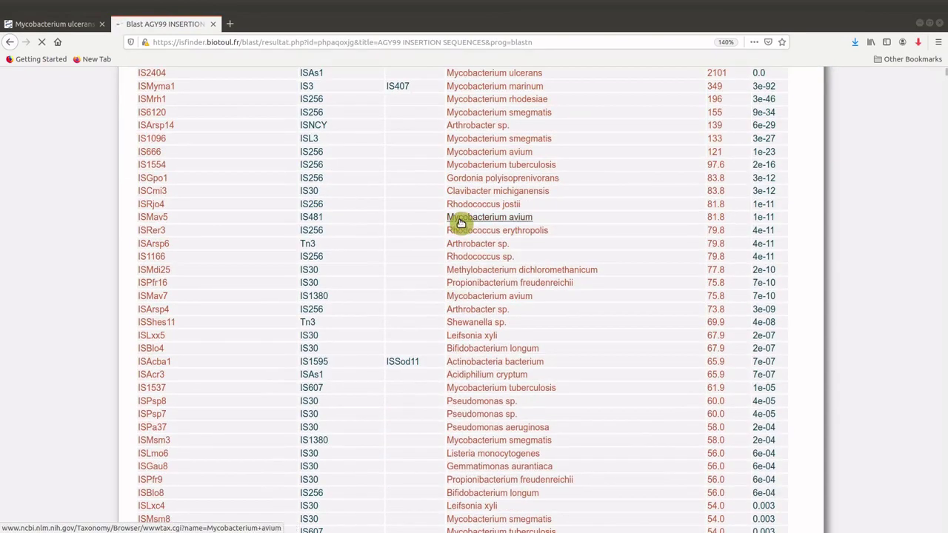
scroll(457, 304, up, 4)
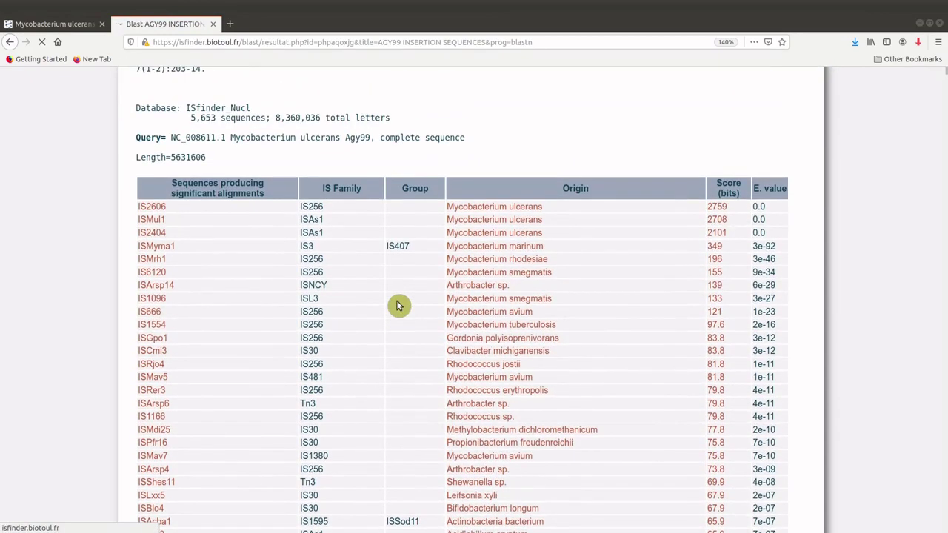
scroll(398, 306, down, 10)
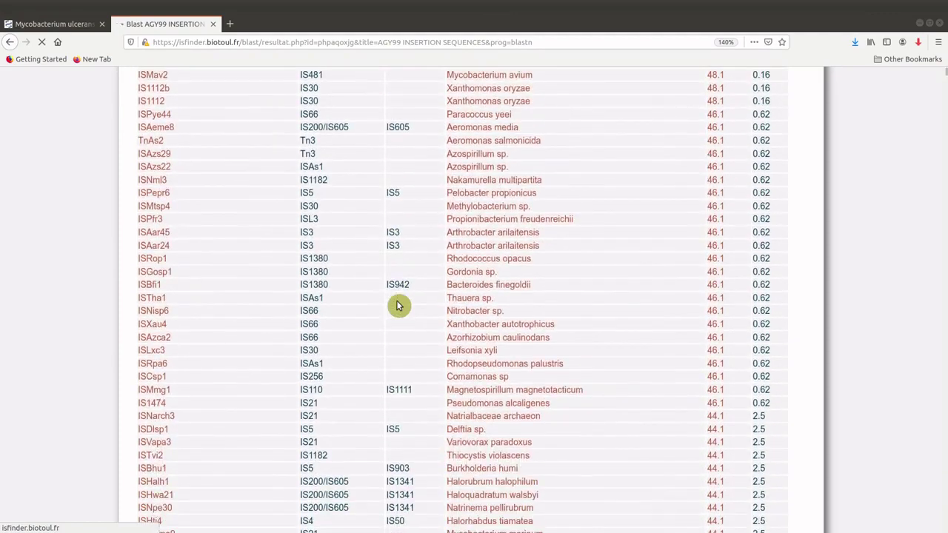
scroll(398, 305, up, 5)
scroll(397, 305, up, 6)
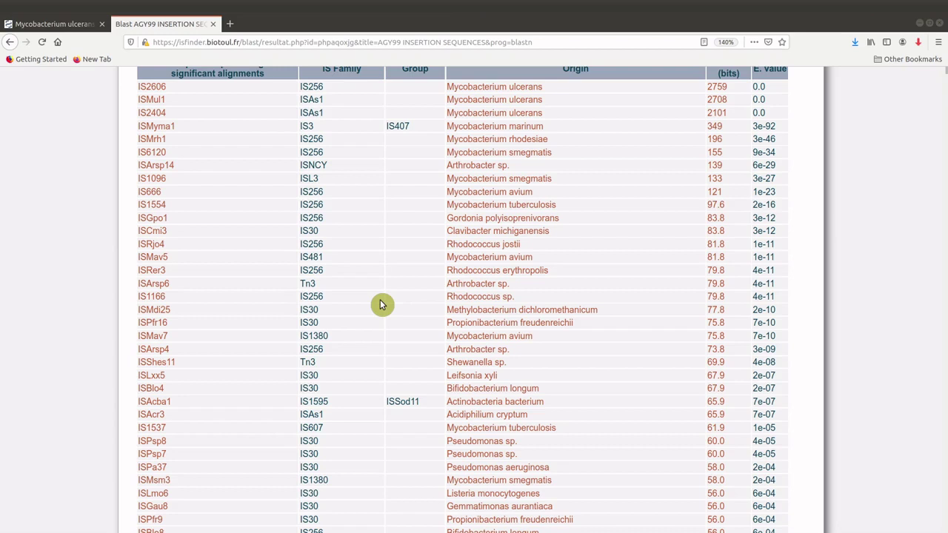
scroll(382, 305, up, 2)
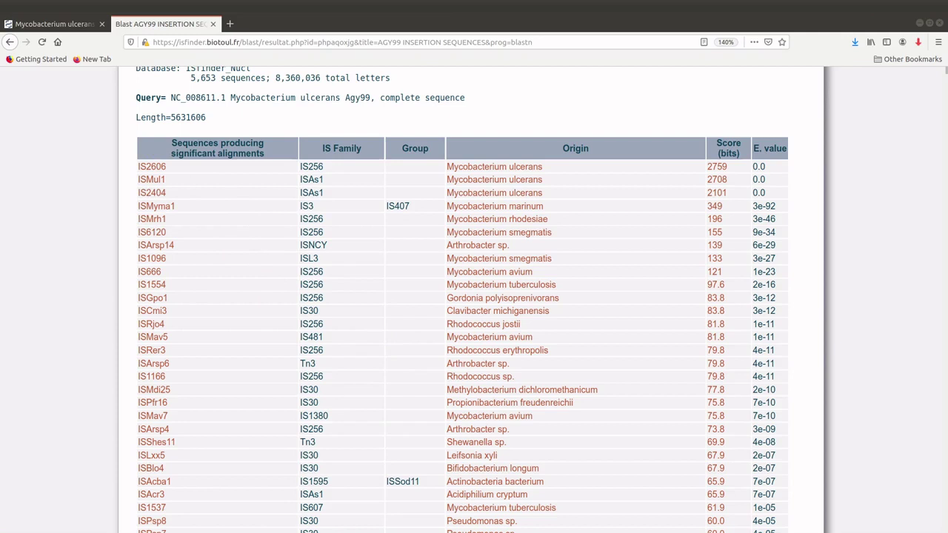
scroll(333, 489, up, 2)
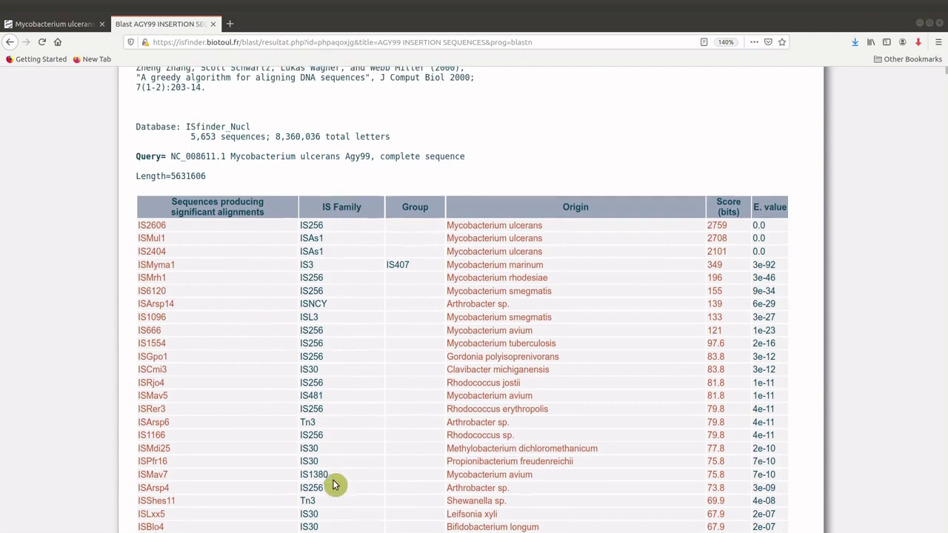